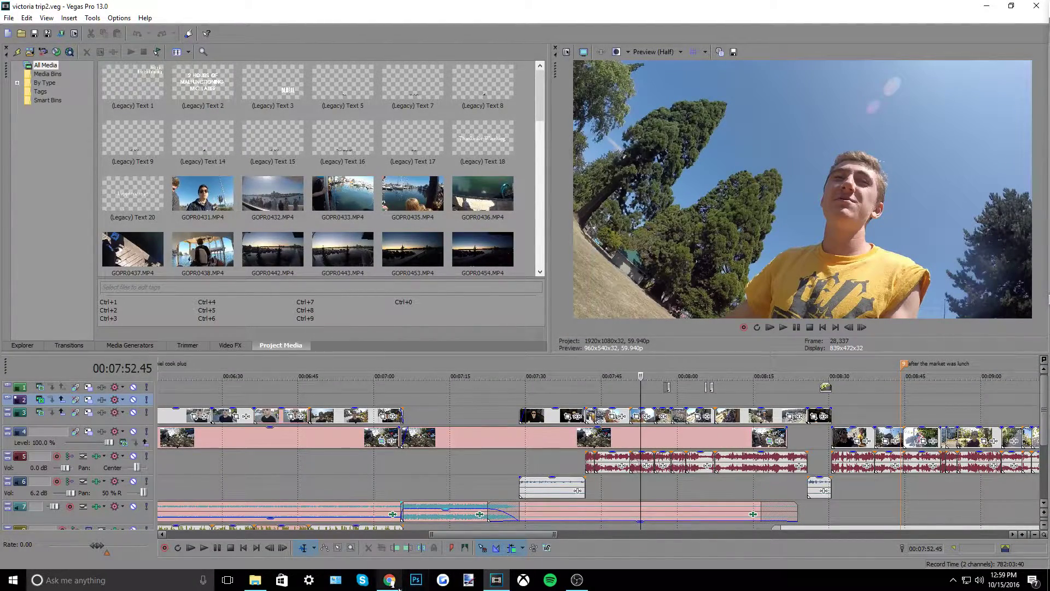
Play the GoPro footage from about 7:50, then replay the beehive clip from 8:01
{"action": "mouse_move", "coordinate": [399, 588]}
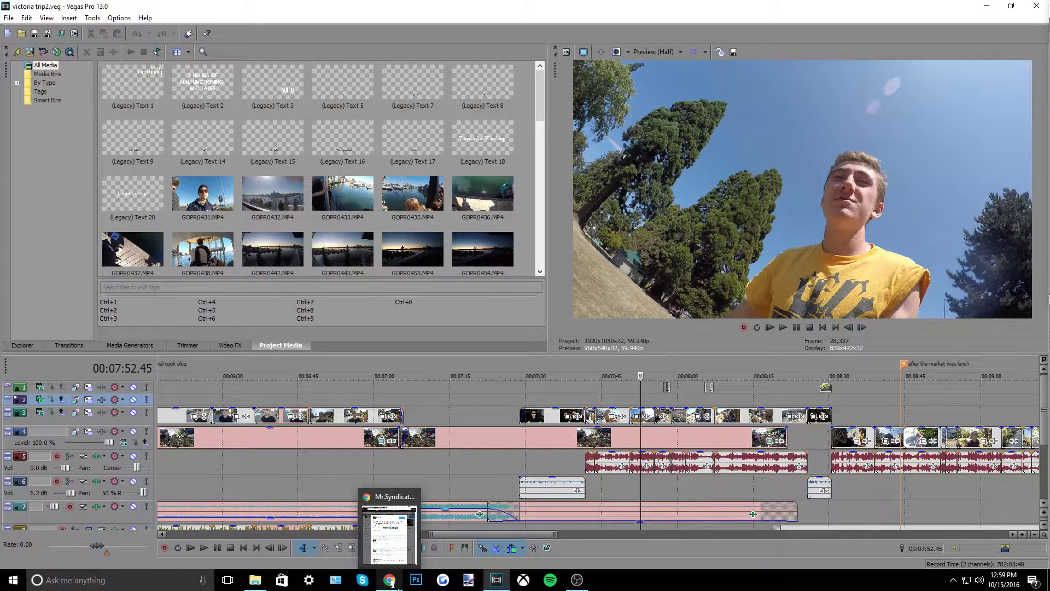
{"action": "scroll", "coordinate": [438, 413], "scroll_direction": "down", "scroll_amount": 2}
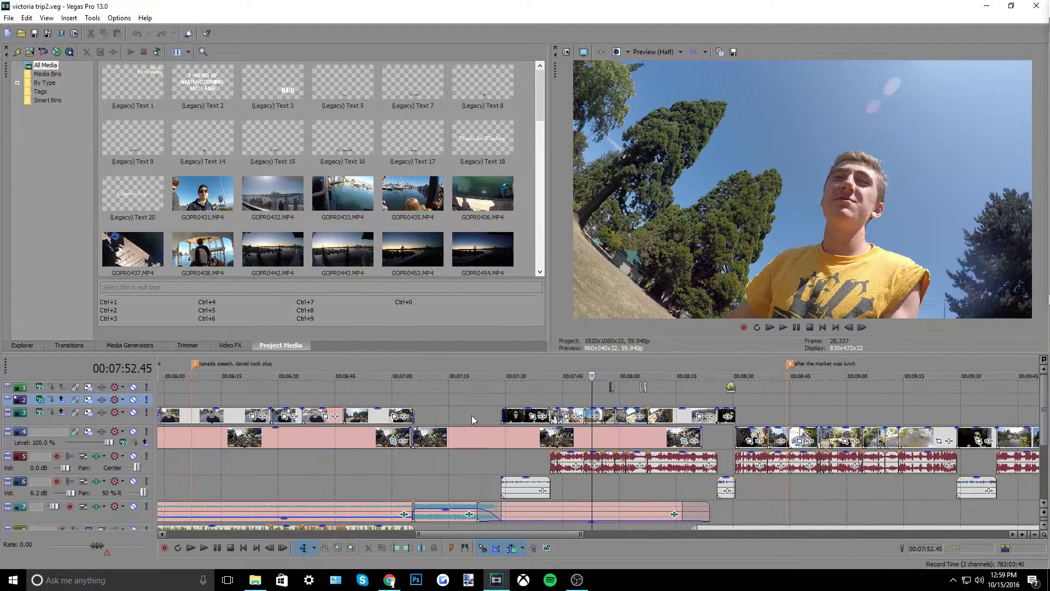
{"action": "scroll", "coordinate": [473, 419], "scroll_direction": "up", "scroll_amount": 1}
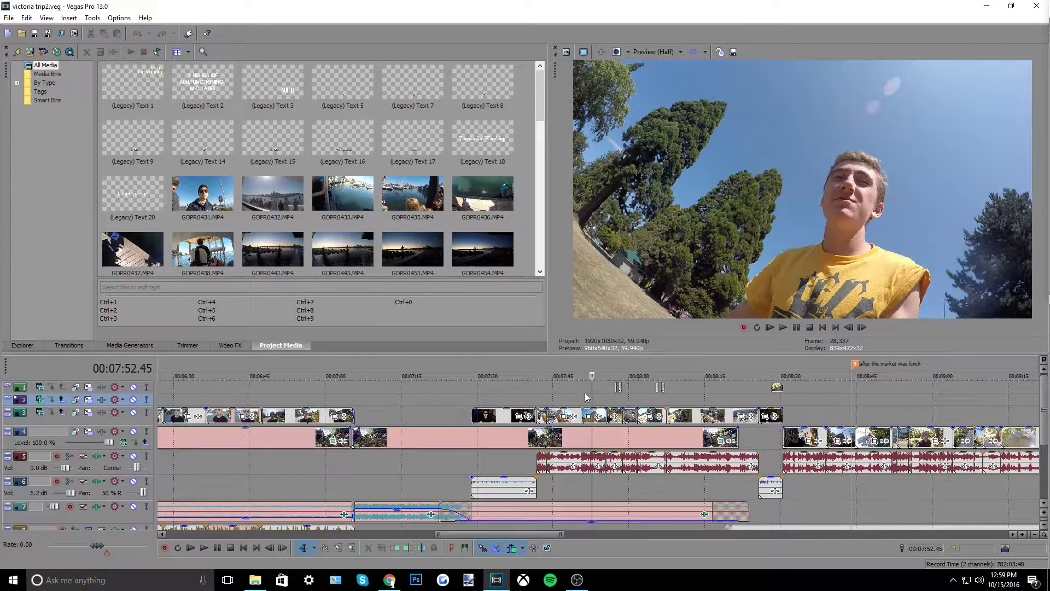
{"action": "mouse_move", "coordinate": [591, 386]}
{"action": "left_mouse_down"}
{"action": "mouse_move", "coordinate": [567, 386]}
{"action": "mouse_move", "coordinate": [581, 386]}
{"action": "left_mouse_up"}
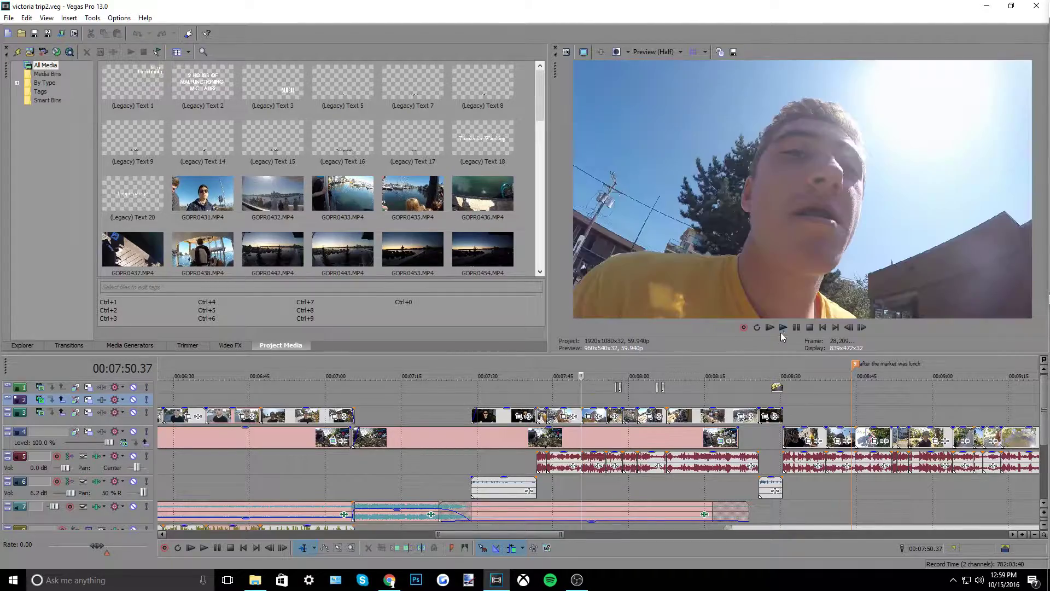
{"action": "left_click", "coordinate": [781, 329]}
{"action": "scroll", "coordinate": [717, 369], "scroll_direction": "down", "scroll_amount": 4}
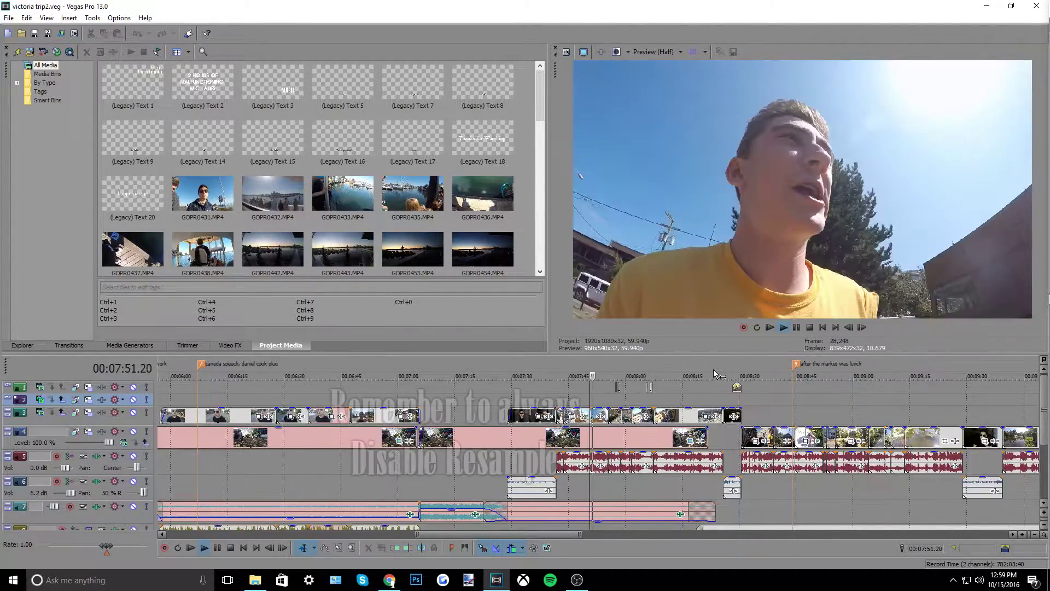
{"action": "scroll", "coordinate": [698, 385], "scroll_direction": "up", "scroll_amount": 2}
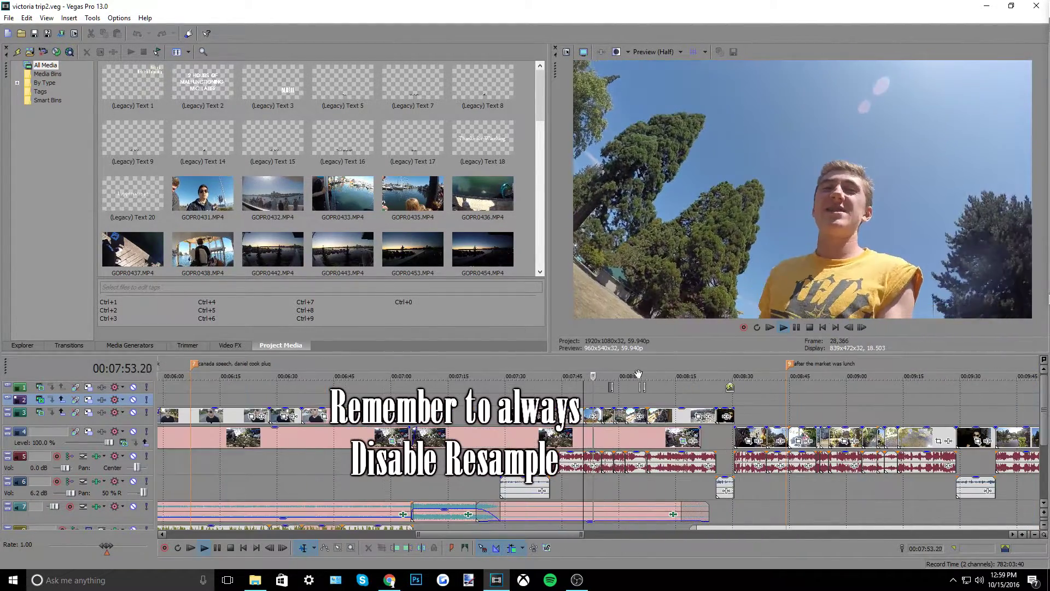
{"action": "left_click", "coordinate": [623, 367]}
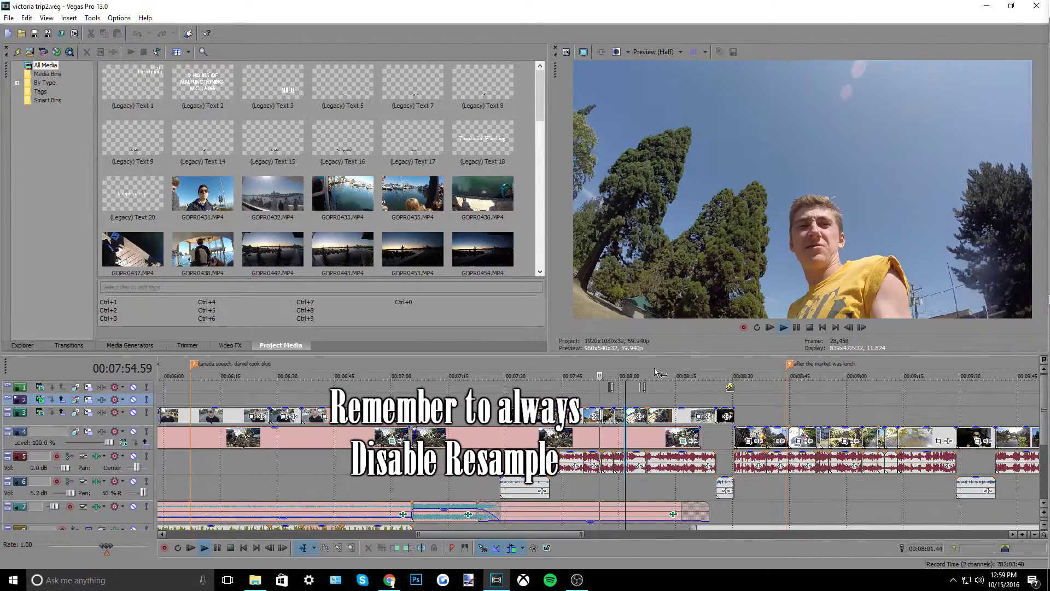
{"action": "scroll", "coordinate": [638, 390], "scroll_direction": "up", "scroll_amount": 1}
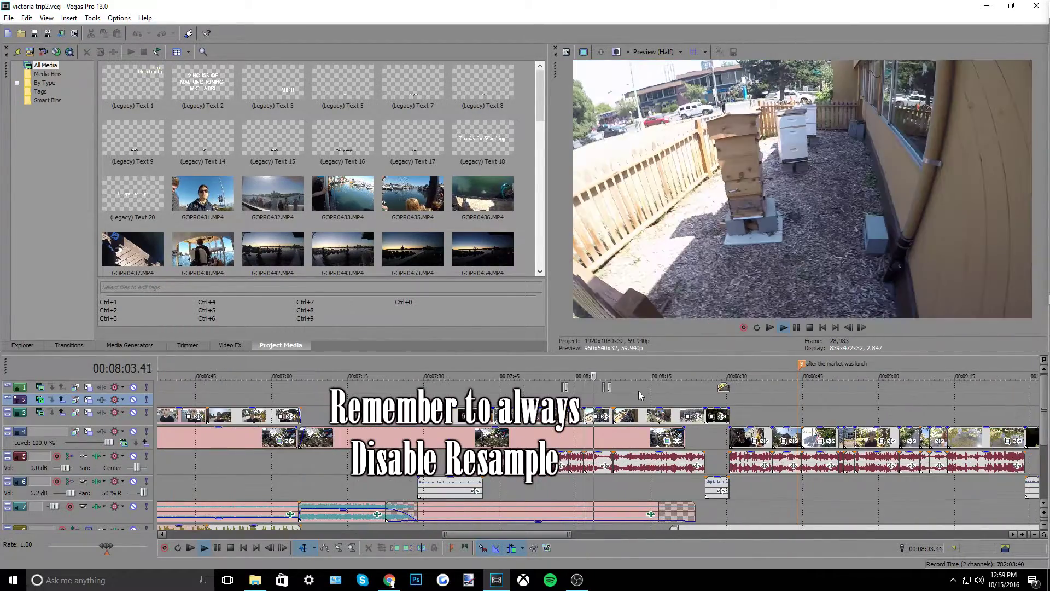
{"action": "key", "text": "space"}
{"action": "key", "text": "space"}
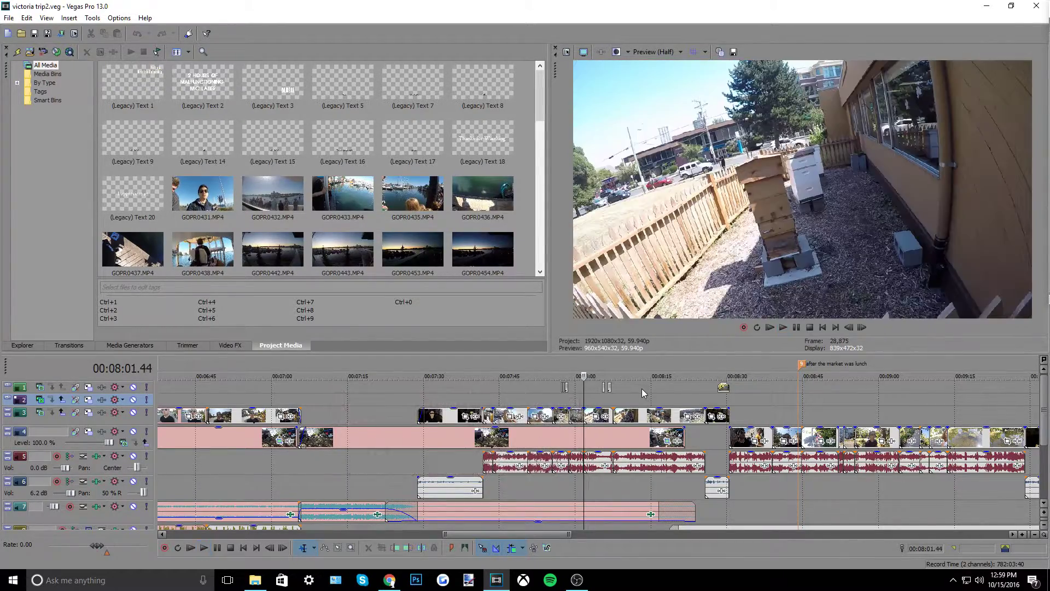
{"action": "key", "text": "space"}
Zoom the timeline out and bring up Chrome showing the tweet about GoPro clips failing in Vegas
{"action": "scroll", "coordinate": [602, 438], "scroll_direction": "down", "scroll_amount": 1}
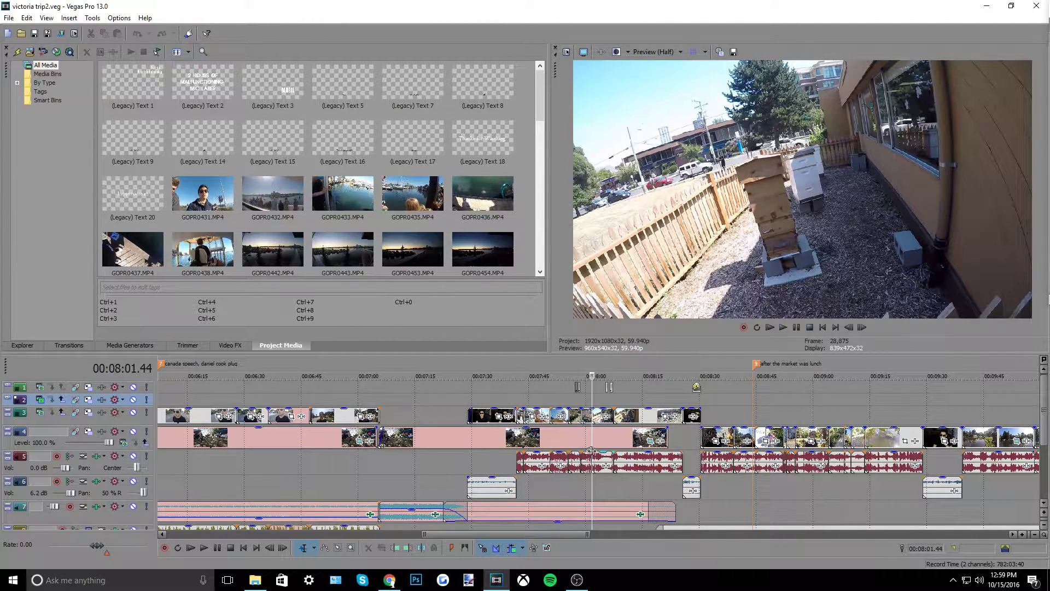
{"action": "scroll", "coordinate": [588, 440], "scroll_direction": "down", "scroll_amount": 1}
{"action": "scroll", "coordinate": [525, 451], "scroll_direction": "down", "scroll_amount": 1}
{"action": "scroll", "coordinate": [481, 450], "scroll_direction": "down", "scroll_amount": 1}
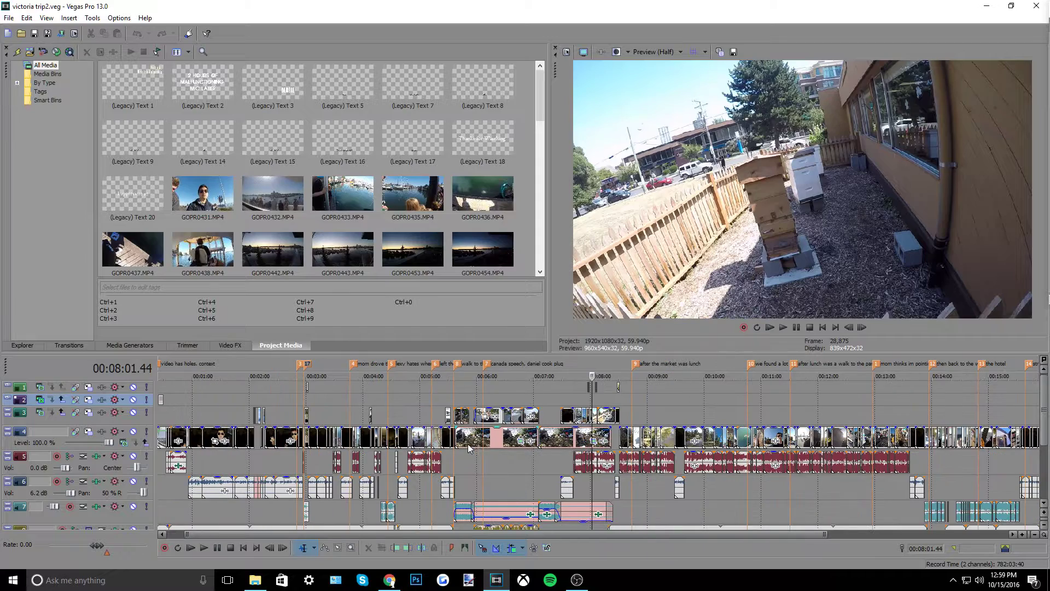
{"action": "scroll", "coordinate": [547, 442], "scroll_direction": "down", "scroll_amount": 1}
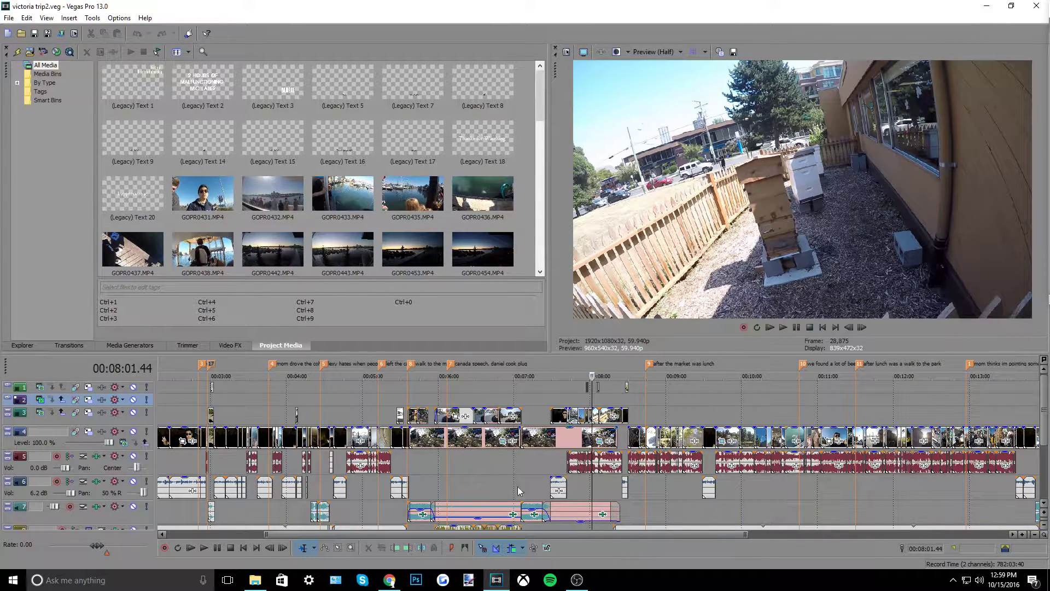
{"action": "left_click", "coordinate": [388, 580]}
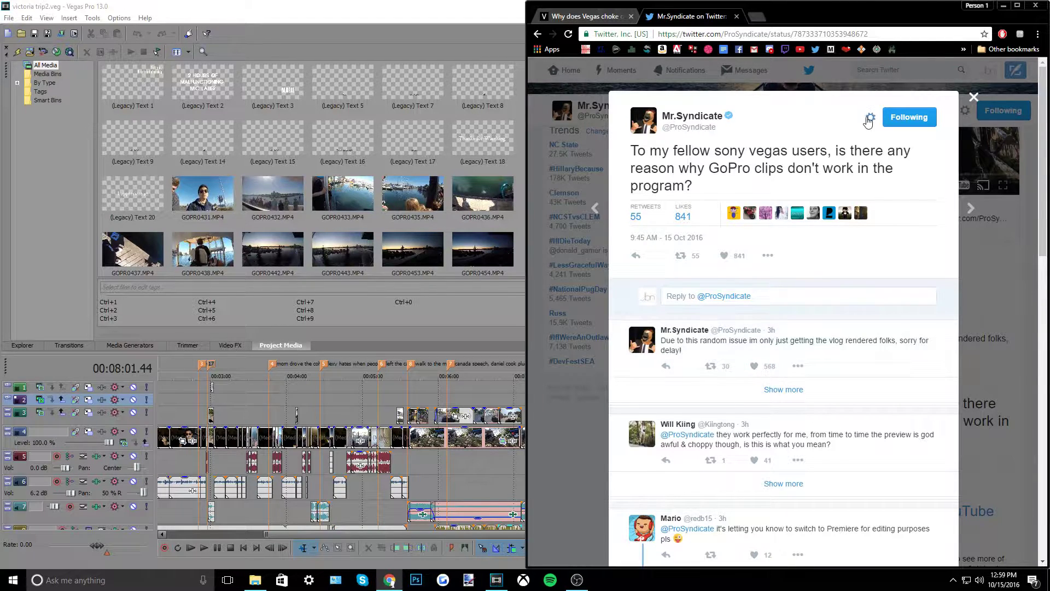
Switch to the 'Why does Vegas choke' forum thread with the mc_dec_avc.dll reply
{"action": "left_click", "coordinate": [602, 20]}
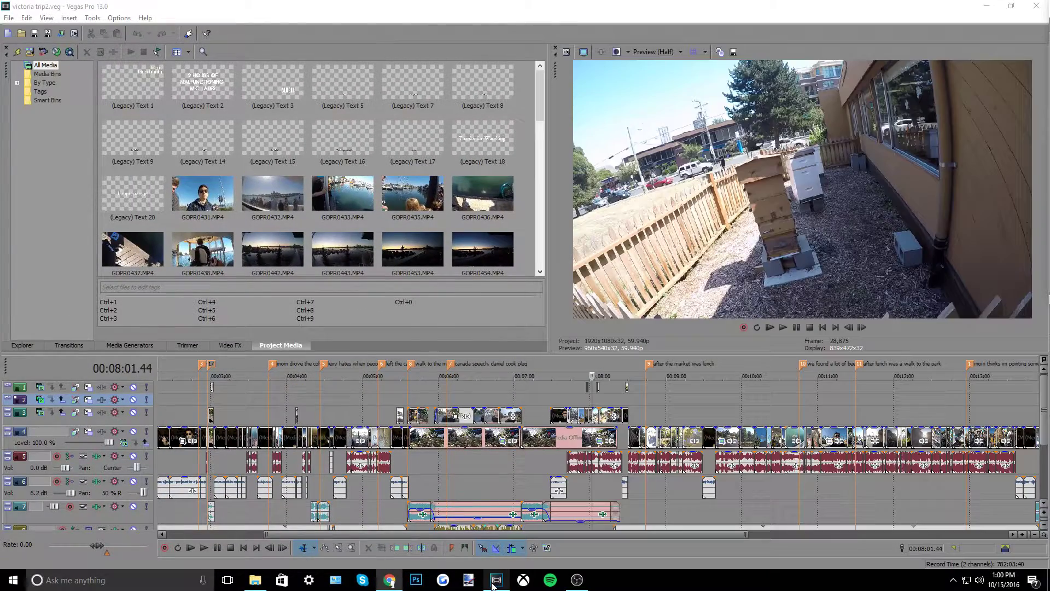
Bring up File Explorer, go up to the Acer (C:) drive and open Program Files
{"action": "left_click", "coordinate": [496, 581]}
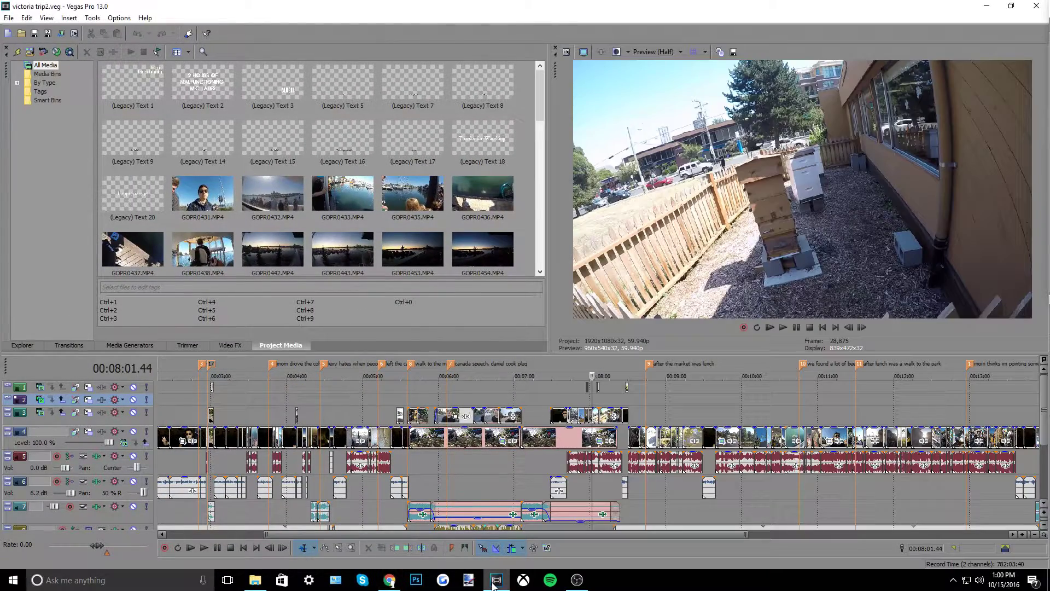
{"action": "left_click", "coordinate": [496, 581]}
{"action": "left_click", "coordinate": [255, 580]}
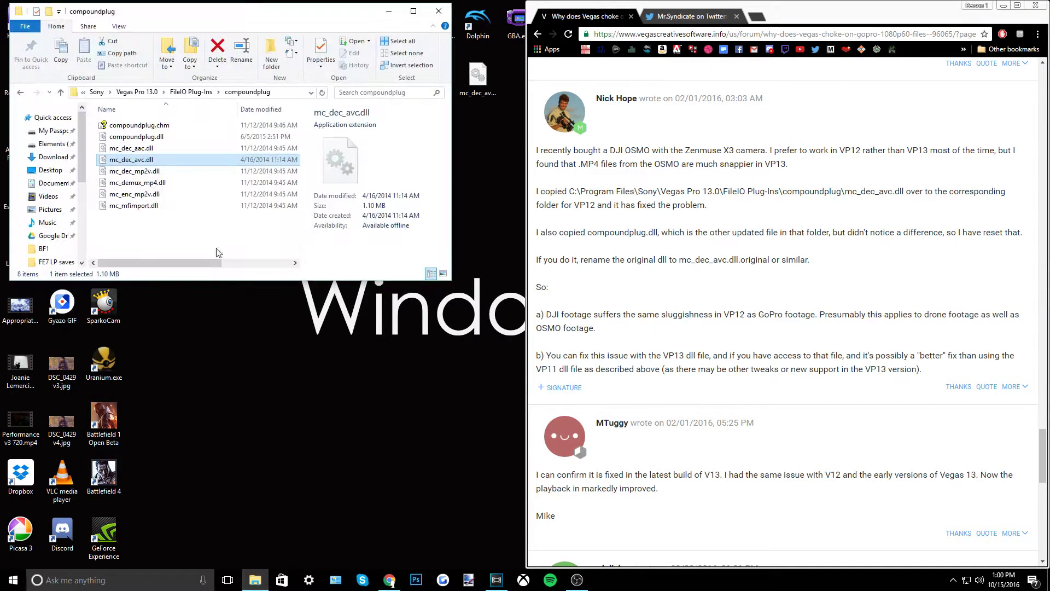
{"action": "left_click", "coordinate": [97, 93]}
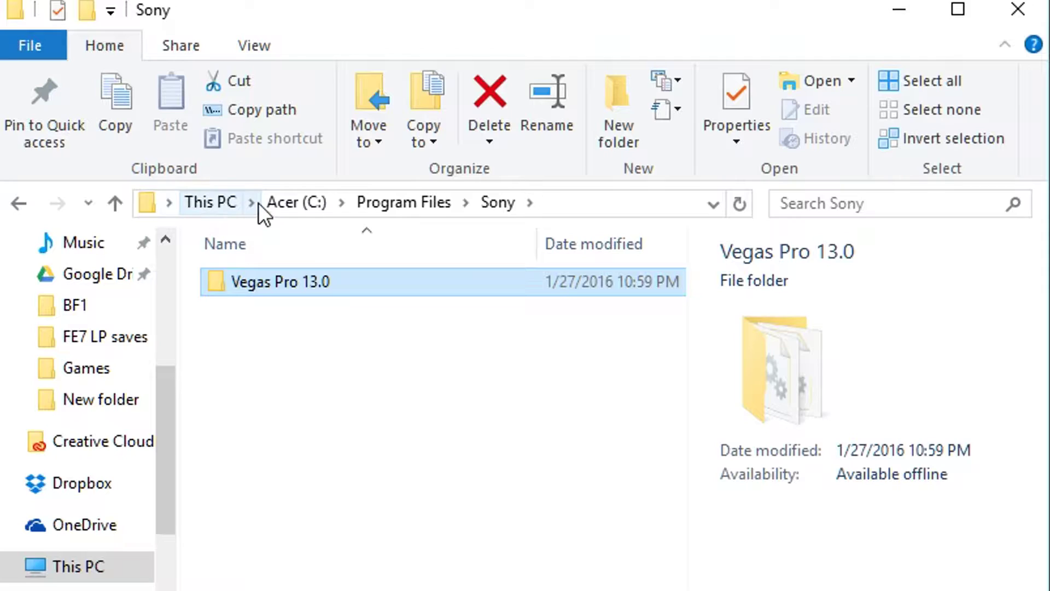
{"action": "left_click", "coordinate": [260, 203]}
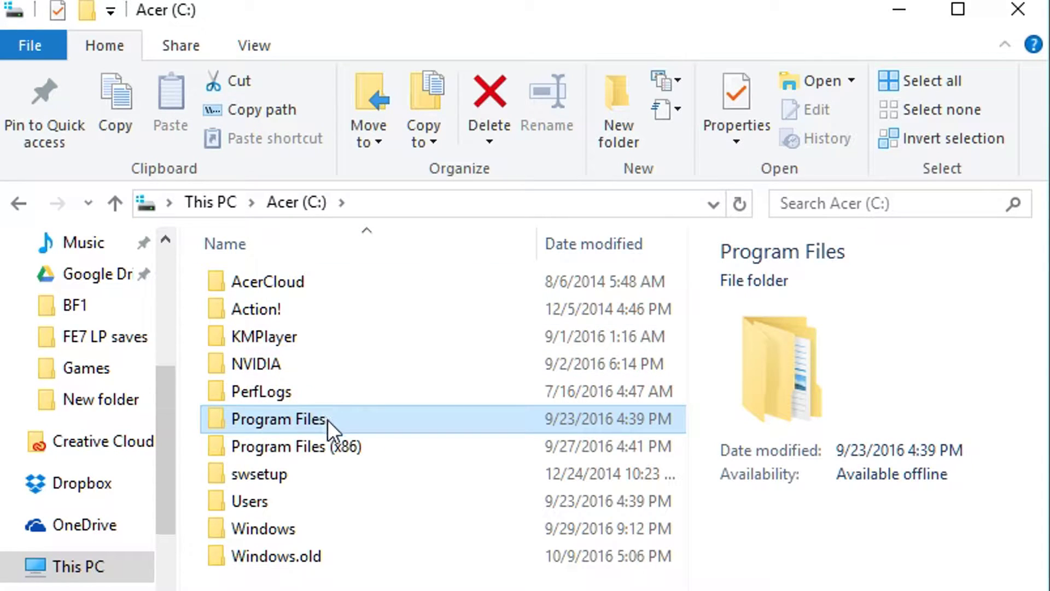
{"action": "mouse_move", "coordinate": [345, 419]}
{"action": "double_click", "coordinate": [346, 421]}
Open Sony > Vegas Pro 13.0 > FileIO Plug-Ins > compoundplug
{"action": "scroll", "coordinate": [335, 445], "scroll_direction": "down", "scroll_amount": 2}
{"action": "scroll", "coordinate": [334, 454], "scroll_direction": "down", "scroll_amount": 2}
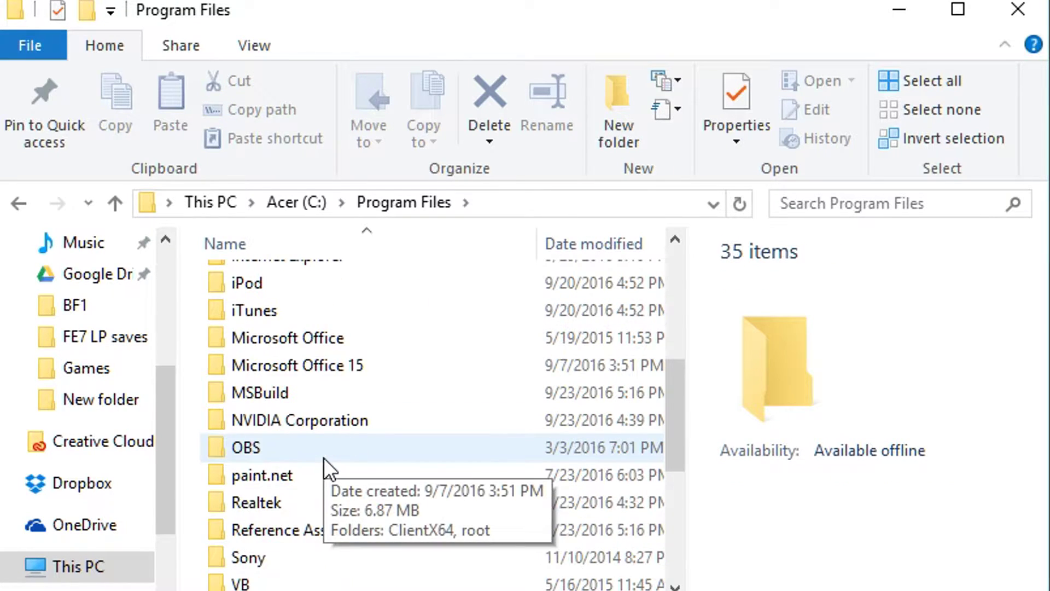
{"action": "left_click", "coordinate": [269, 566]}
{"action": "double_click", "coordinate": [269, 566]}
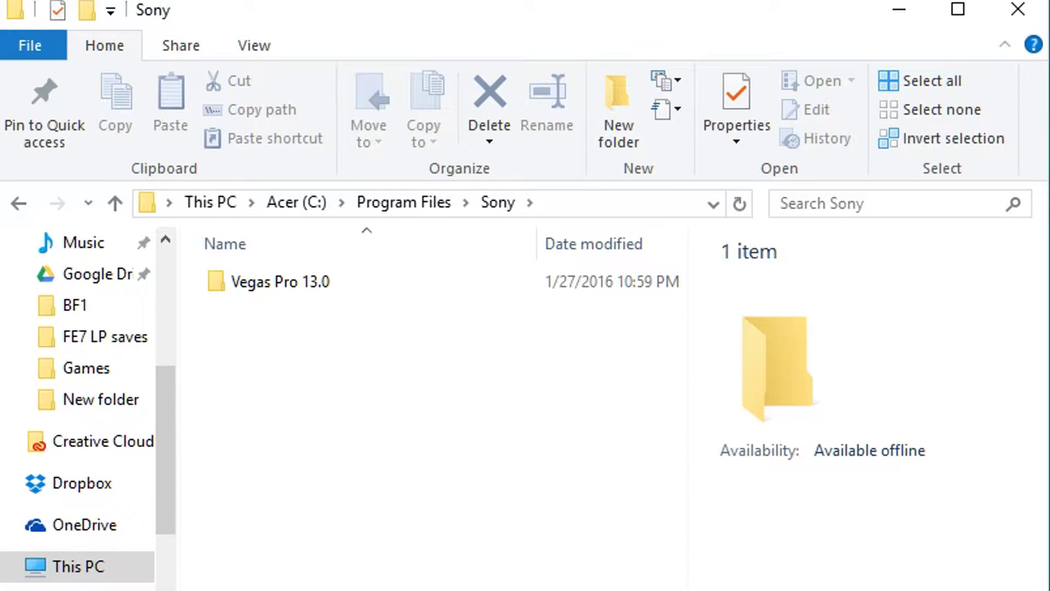
{"action": "double_click", "coordinate": [355, 289]}
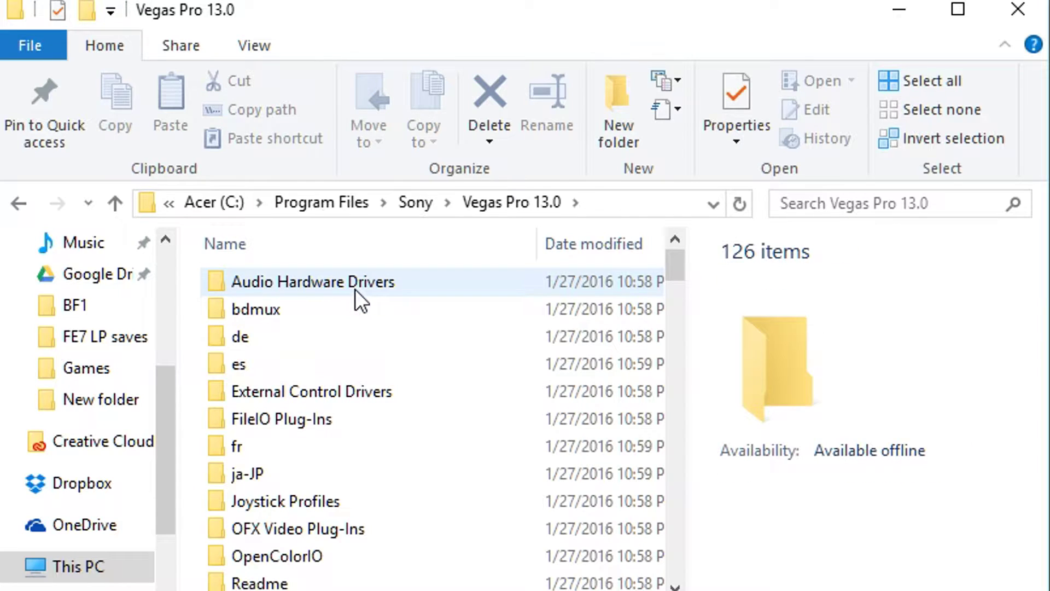
{"action": "left_click", "coordinate": [299, 425]}
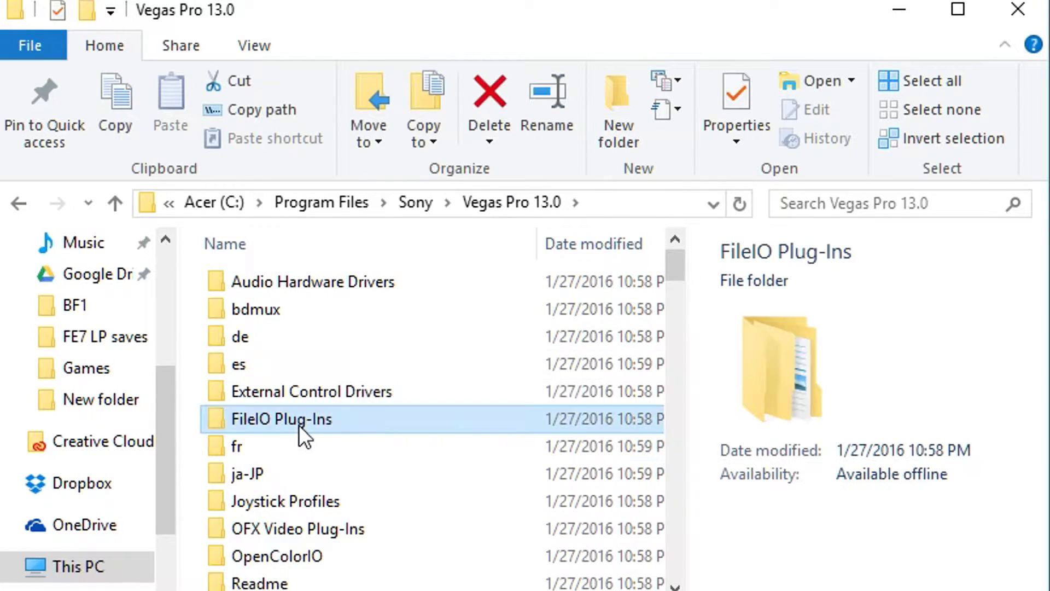
{"action": "double_click", "coordinate": [298, 424]}
{"action": "scroll", "coordinate": [343, 411], "scroll_direction": "down", "scroll_amount": 1}
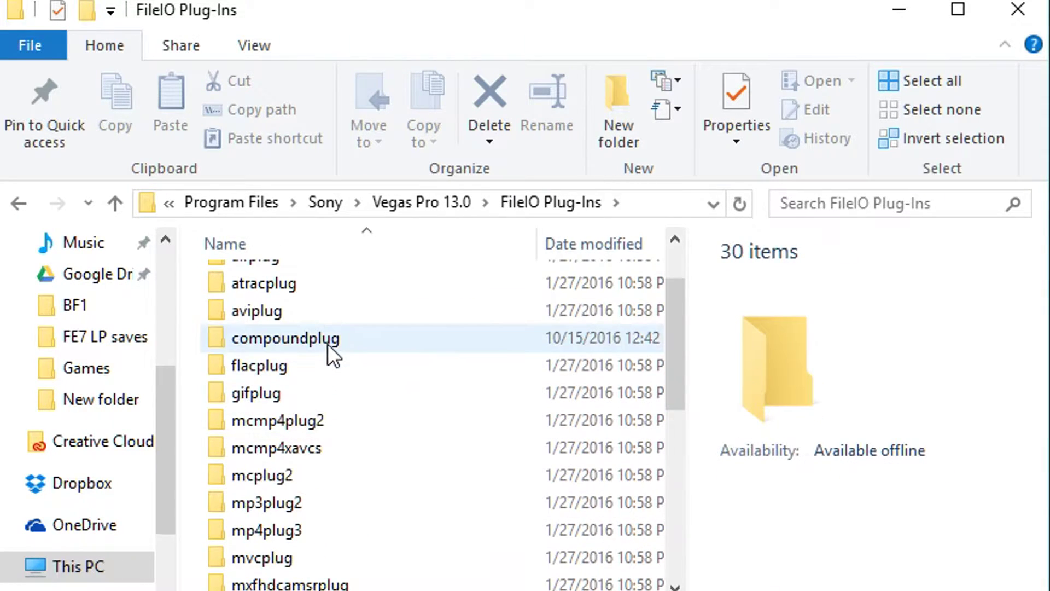
{"action": "double_click", "coordinate": [342, 347]}
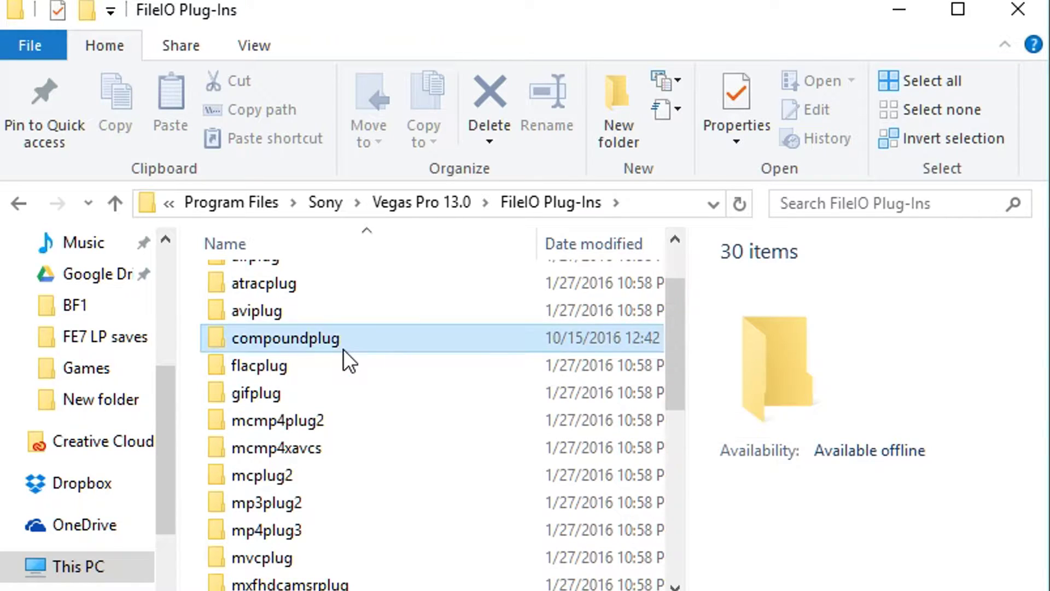
Select the 1.10 MB mc_dec_avc.dll decoder file in compoundplug
{"action": "left_click", "coordinate": [342, 347]}
{"action": "left_click", "coordinate": [357, 510]}
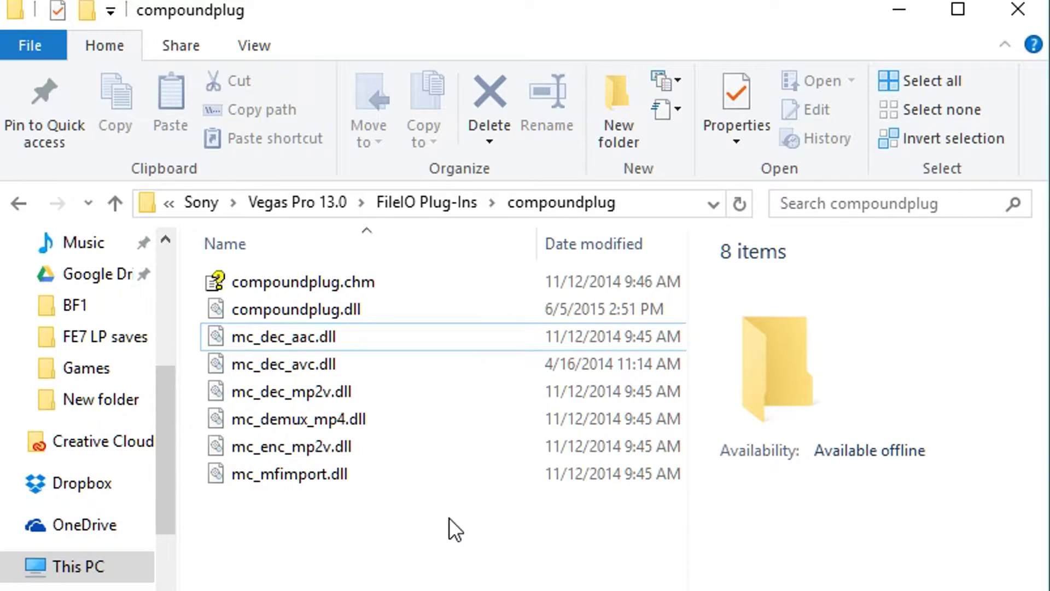
{"action": "left_click", "coordinate": [329, 363]}
{"action": "mouse_move", "coordinate": [366, 370]}
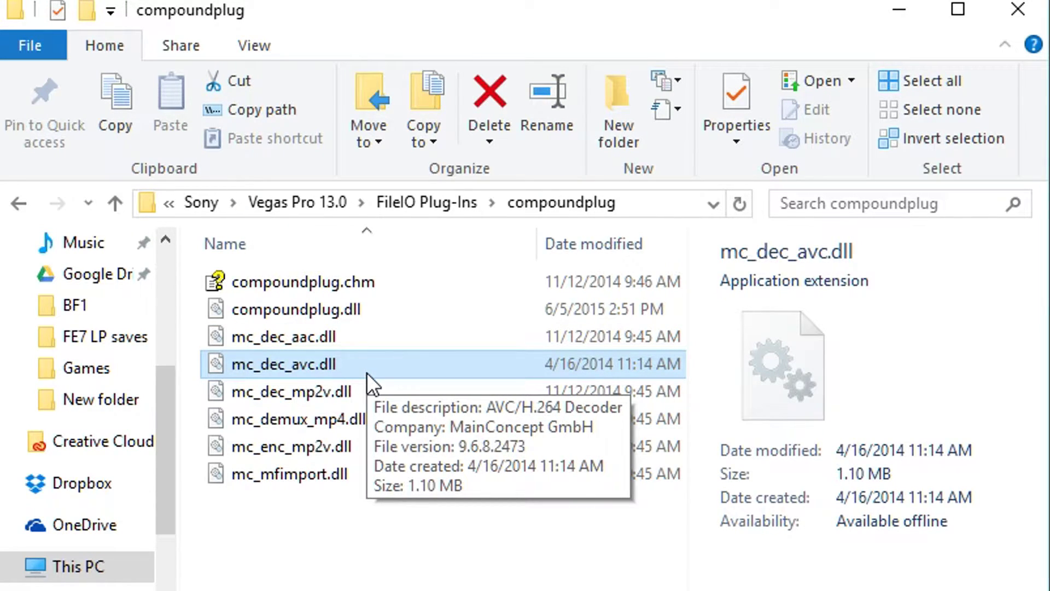
Rename the existing mc_dec_avc.dll to OLDmc_dec_avc.dll
{"action": "right_click", "coordinate": [348, 369]}
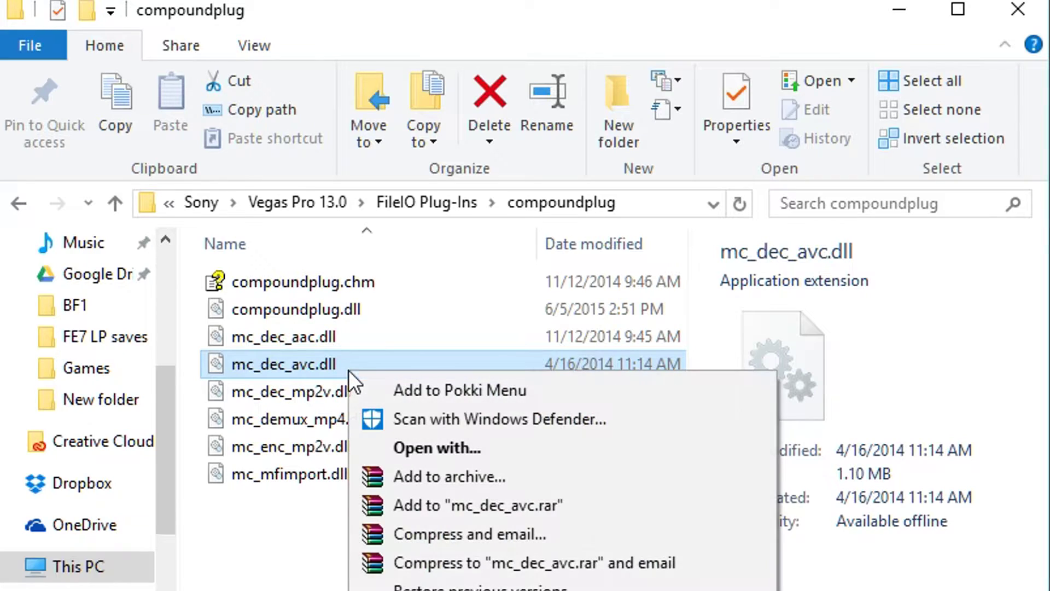
{"action": "key", "text": "m"}
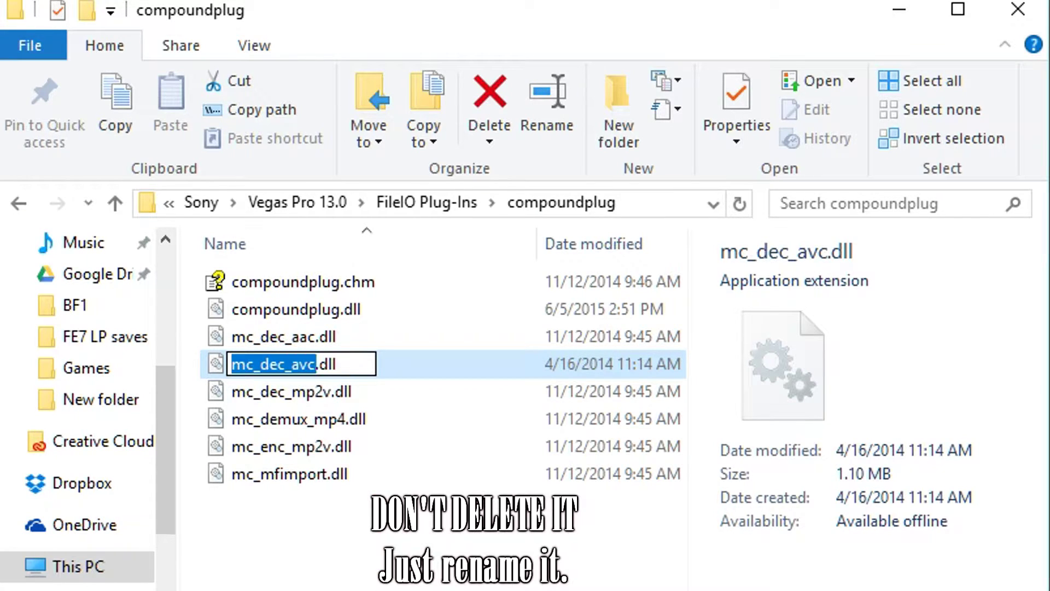
{"action": "key", "text": "Right"}
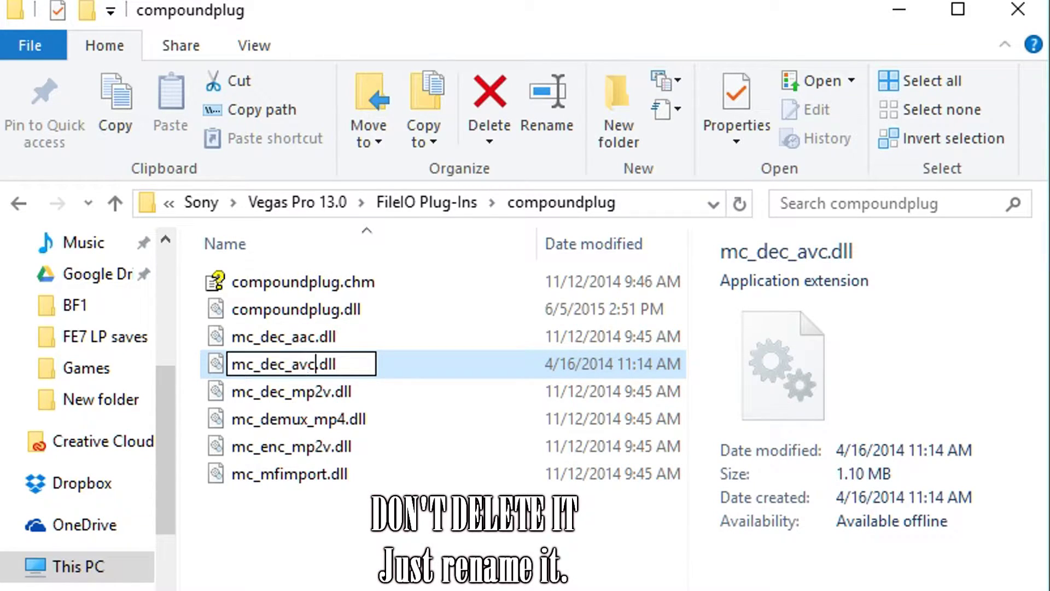
{"action": "key", "text": "Left"}
{"action": "key", "text": "Left"}
{"action": "key", "text": "Left"}
{"action": "key", "text": "Left"}
{"action": "key", "text": "Left"}
{"action": "key", "text": "Left"}
{"action": "key", "text": "Left"}
{"action": "key", "text": "Left"}
{"action": "key", "text": "Left"}
{"action": "key", "text": "Left"}
{"action": "type", "text": "OLD"}
{"action": "key", "text": "Return"}
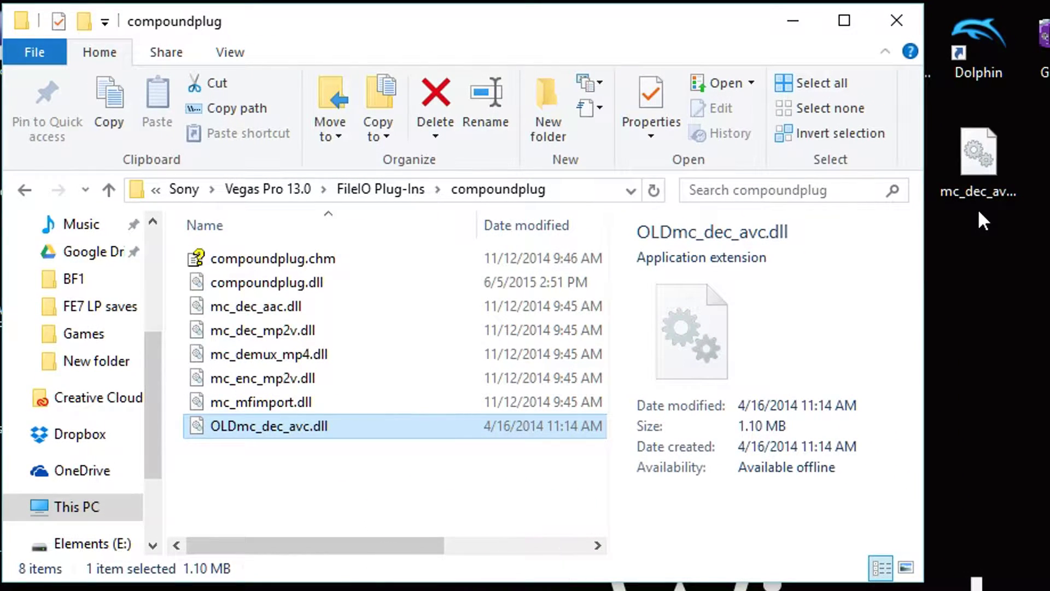
Move the new 2.33 MB mc_dec_avc.dll from the desktop into compoundplug, approving administrator access
{"action": "left_click", "coordinate": [979, 199]}
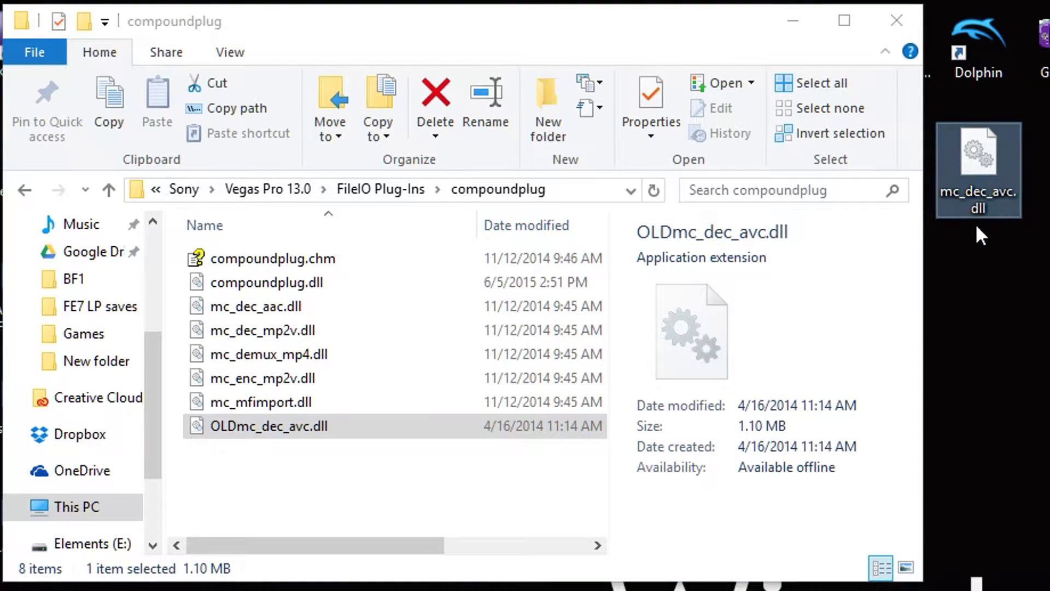
{"action": "mouse_move", "coordinate": [958, 178]}
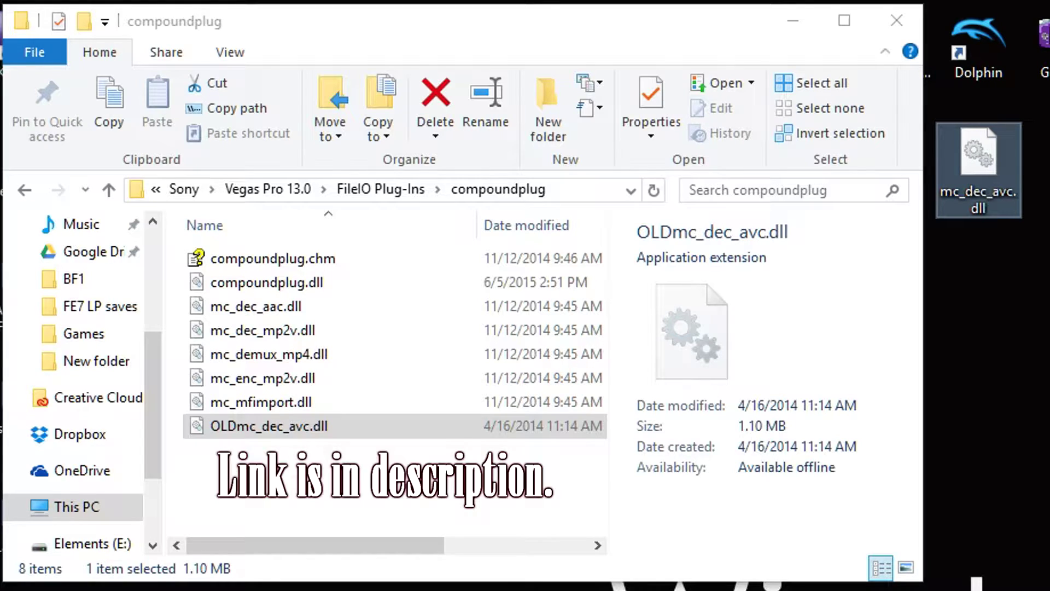
{"action": "left_click_drag", "start_coordinate": [987, 182], "coordinate": [287, 474]}
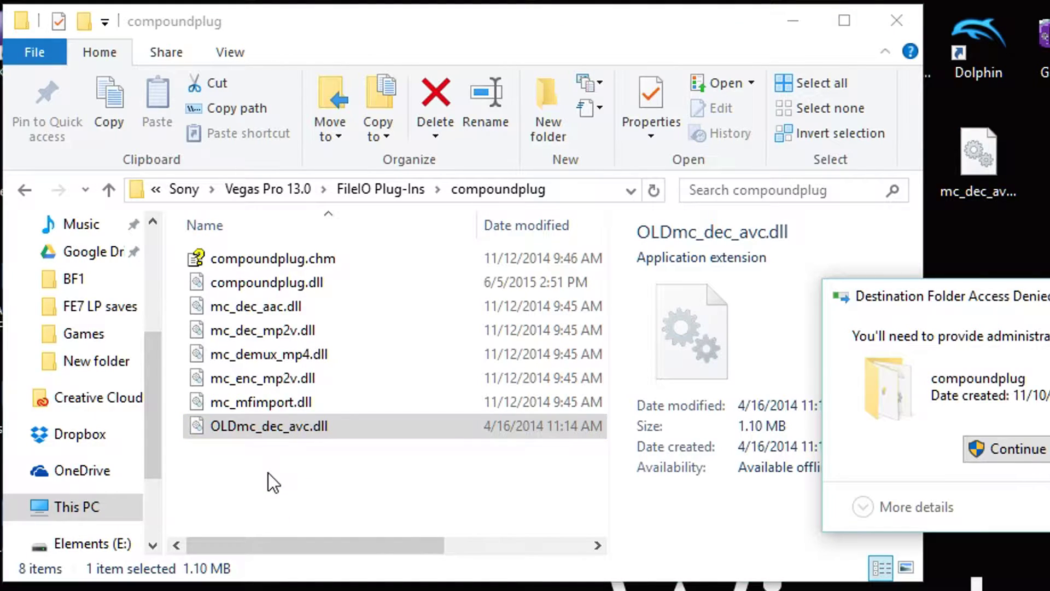
{"action": "left_click", "coordinate": [1006, 447]}
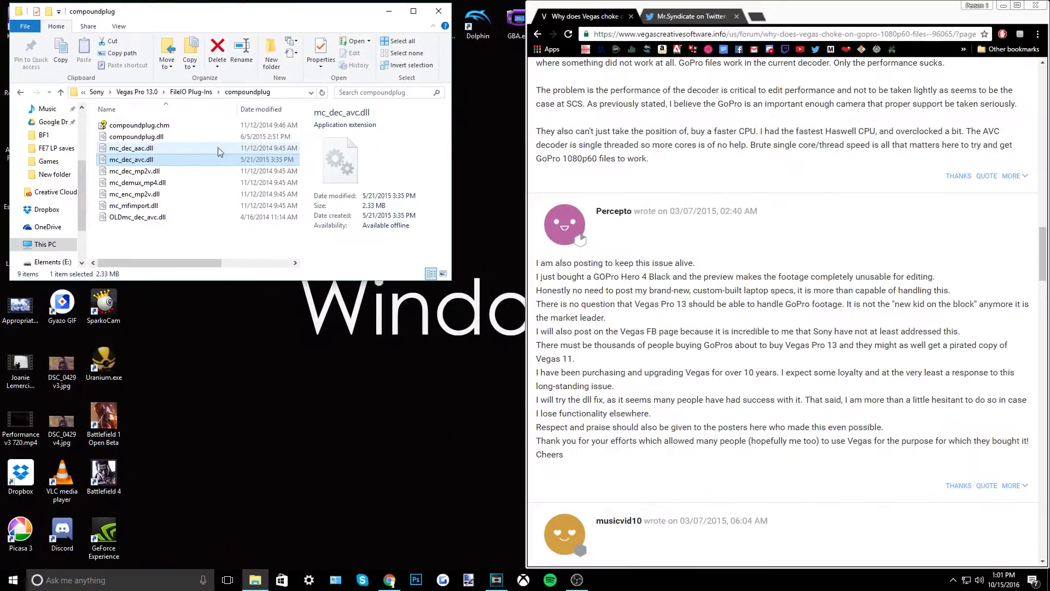
Return to the victoria trip2 project and replay the GoPro footage from about 7:50 and 7:30, then pause
{"action": "left_click", "coordinate": [496, 579]}
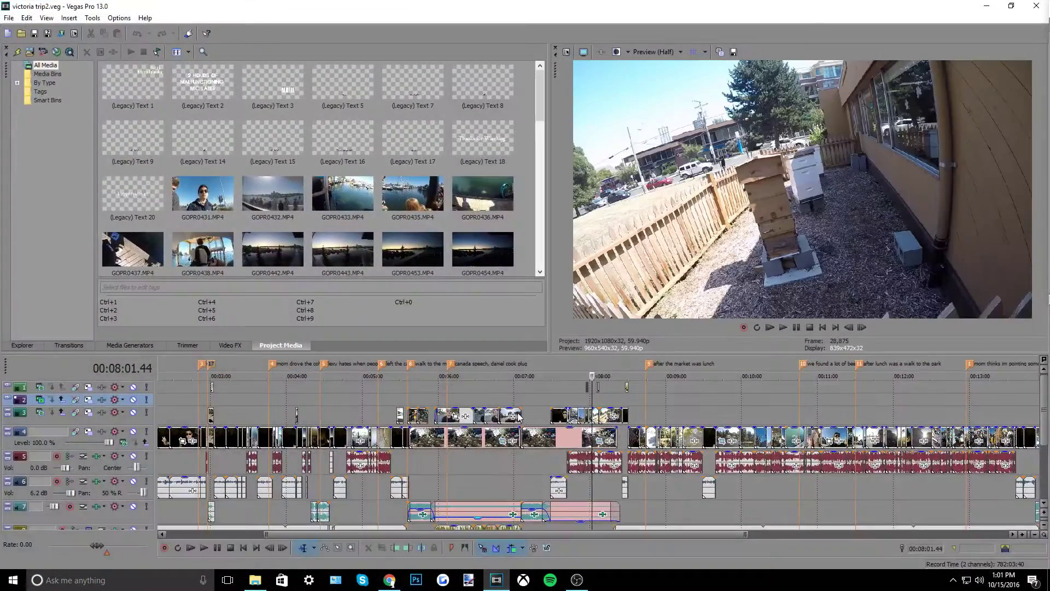
{"action": "left_click", "coordinate": [783, 328]}
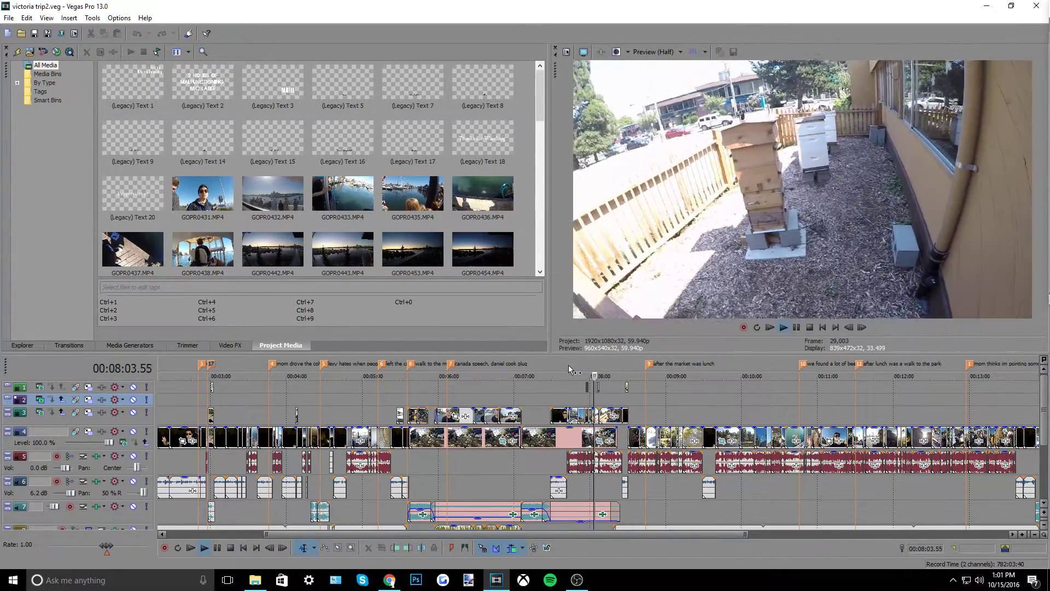
{"action": "left_click", "coordinate": [578, 370]}
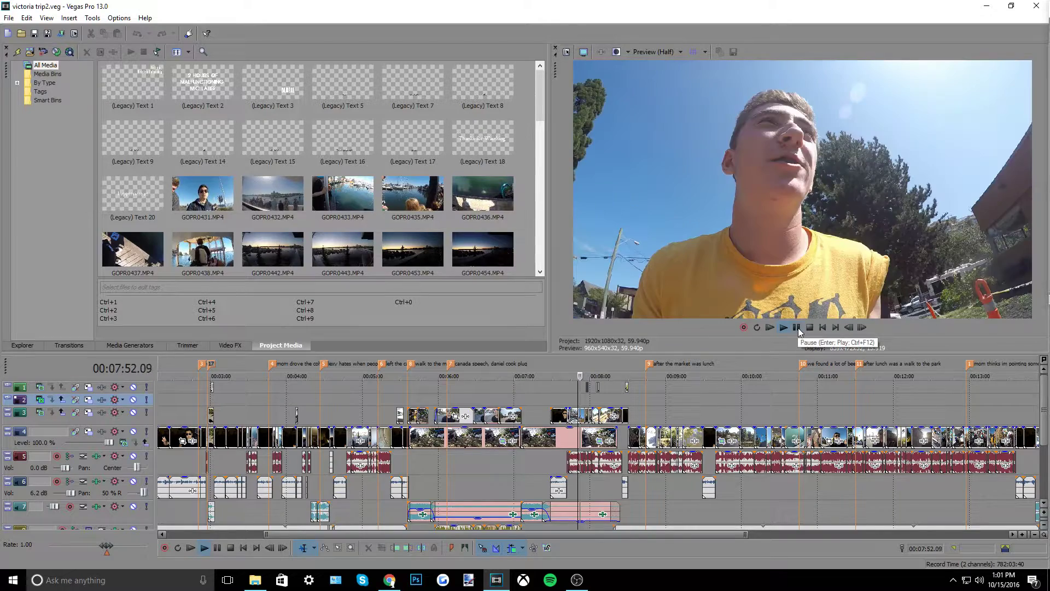
{"action": "left_click", "coordinate": [797, 327]}
{"action": "scroll", "coordinate": [561, 395], "scroll_direction": "up", "scroll_amount": 3}
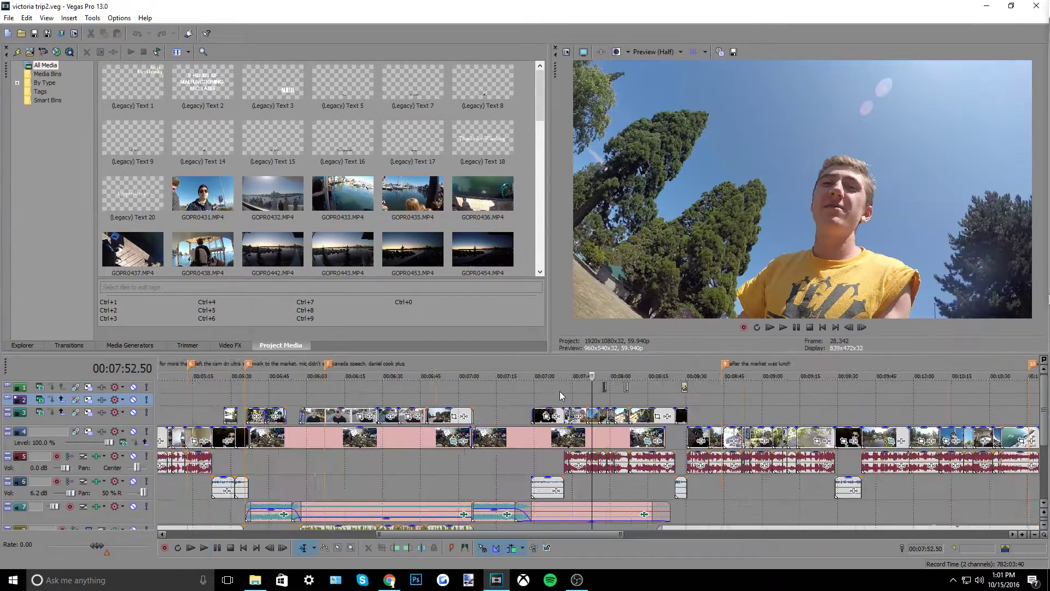
{"action": "left_click", "coordinate": [539, 370]}
{"action": "key", "text": "space"}
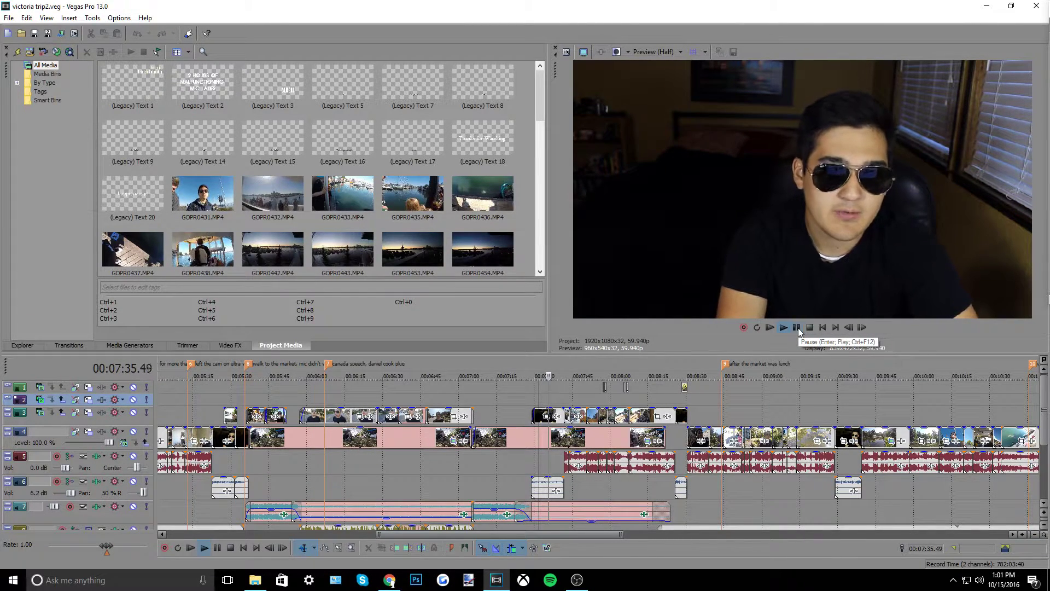
{"action": "left_click", "coordinate": [797, 327]}
{"action": "scroll", "coordinate": [558, 396], "scroll_direction": "down", "scroll_amount": 5}
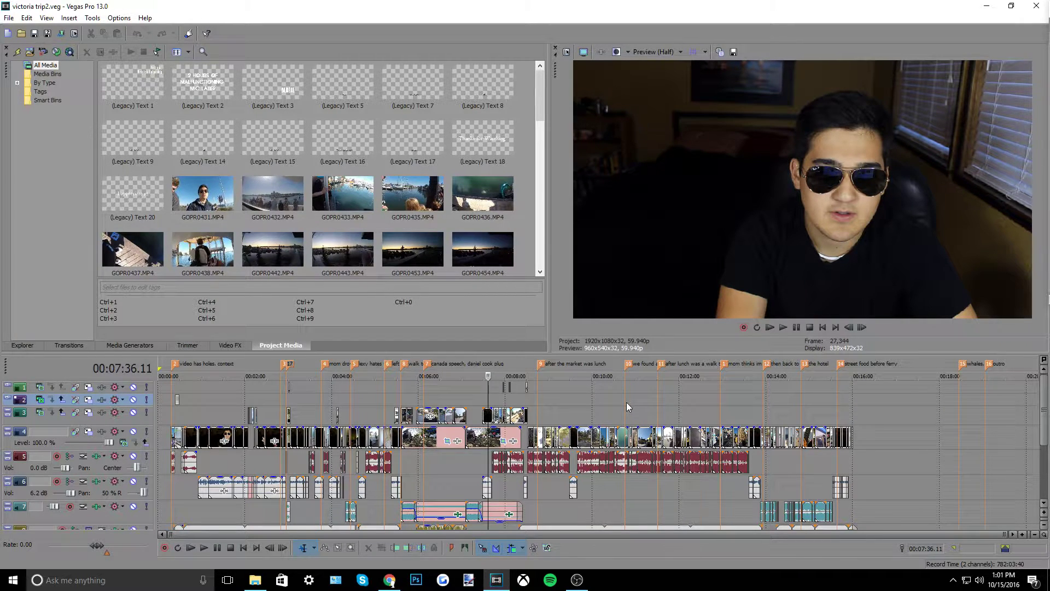
Relaunch Vegas Pro 13.0 with the new decoder and play the GoPro footage, jumping to about 11:12
{"action": "left_click", "coordinate": [987, 7]}
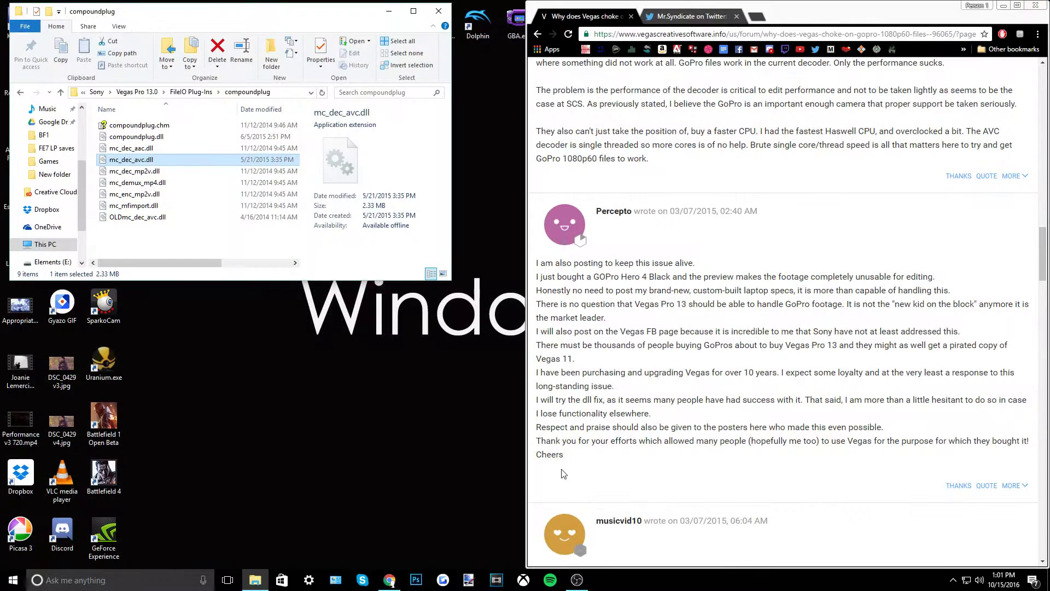
{"action": "left_click", "coordinate": [497, 580]}
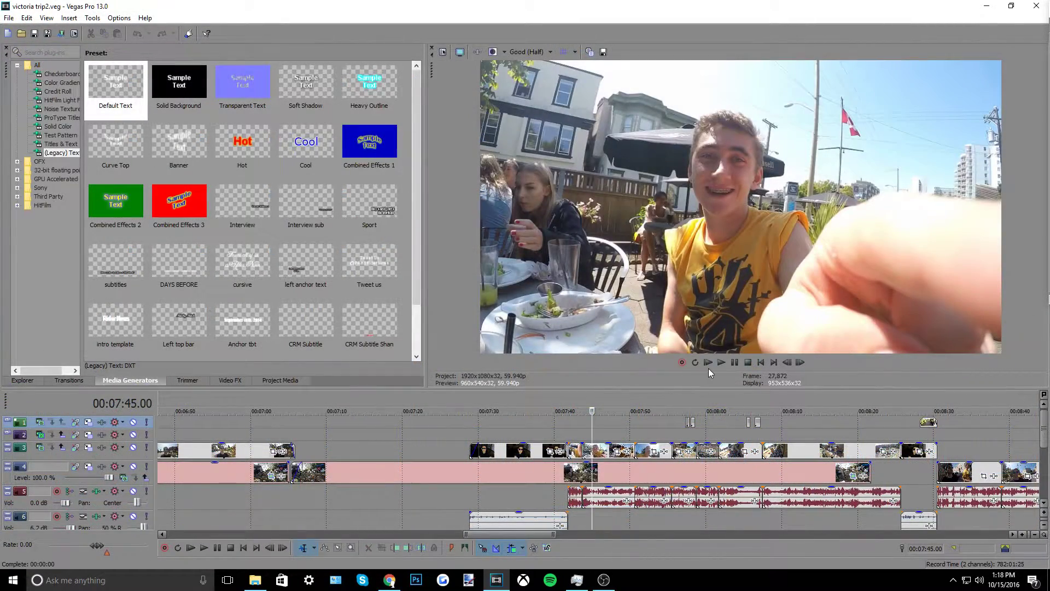
{"action": "left_click", "coordinate": [724, 365]}
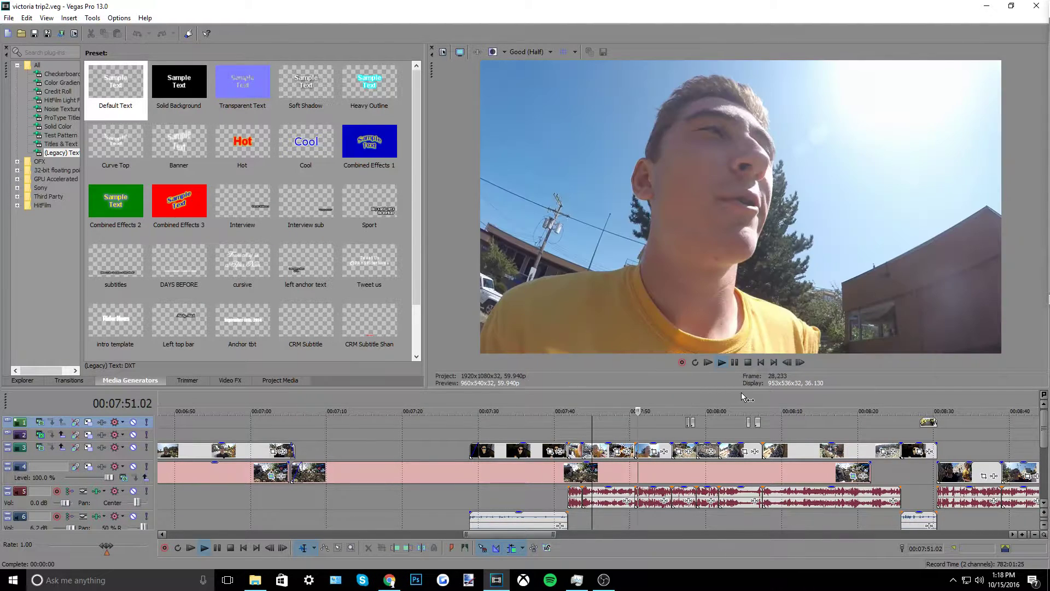
{"action": "scroll", "coordinate": [758, 409], "scroll_direction": "down", "scroll_amount": 2}
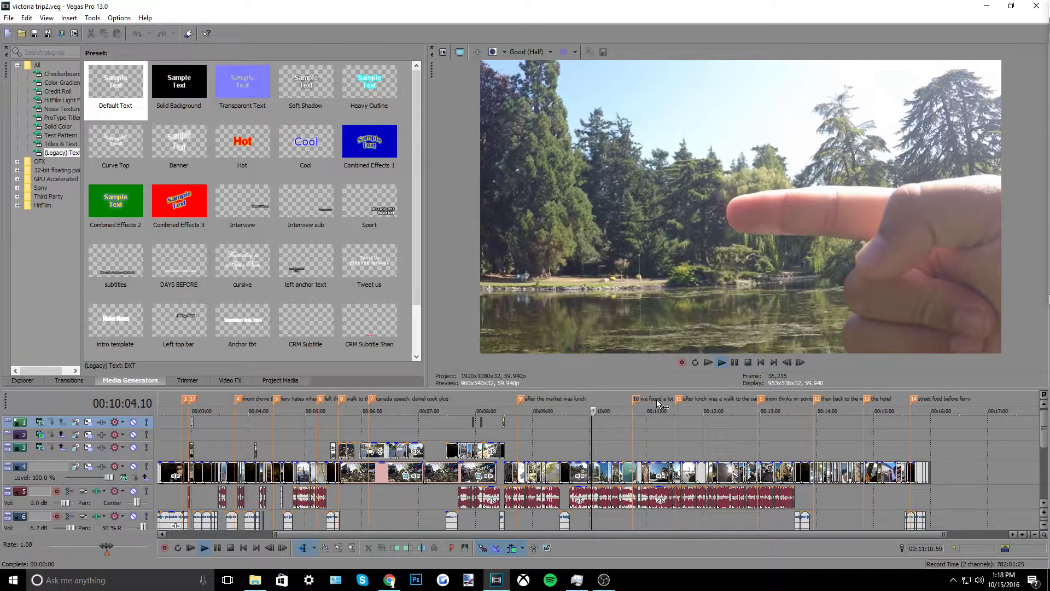
{"action": "left_click", "coordinate": [657, 404]}
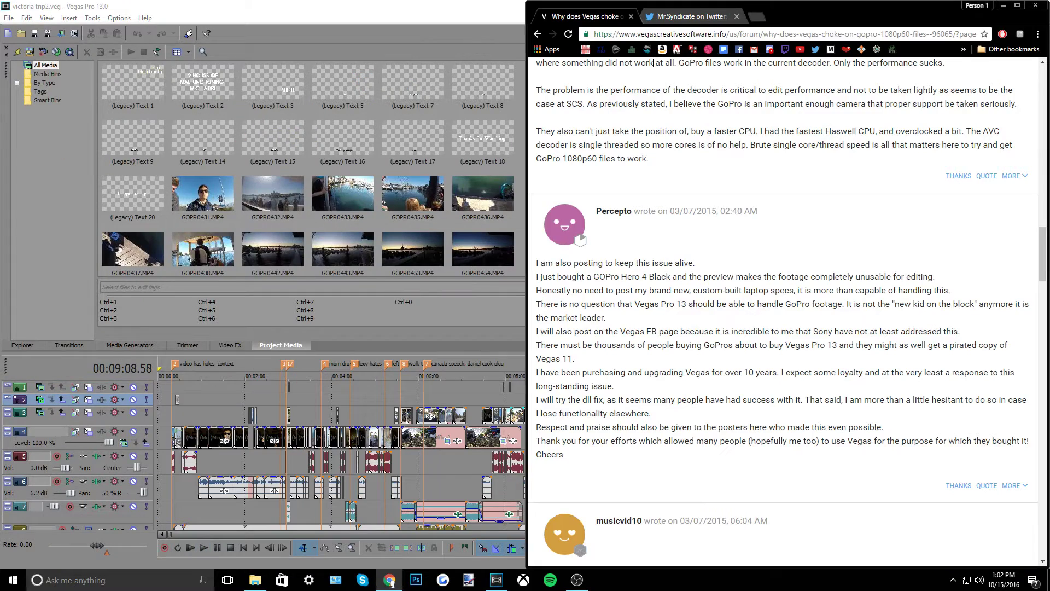
Scroll the forum thread to the post reporting solid 59.940 fps GoPro 1080p60 playback
{"action": "scroll", "coordinate": [674, 223], "scroll_direction": "down", "scroll_amount": 3}
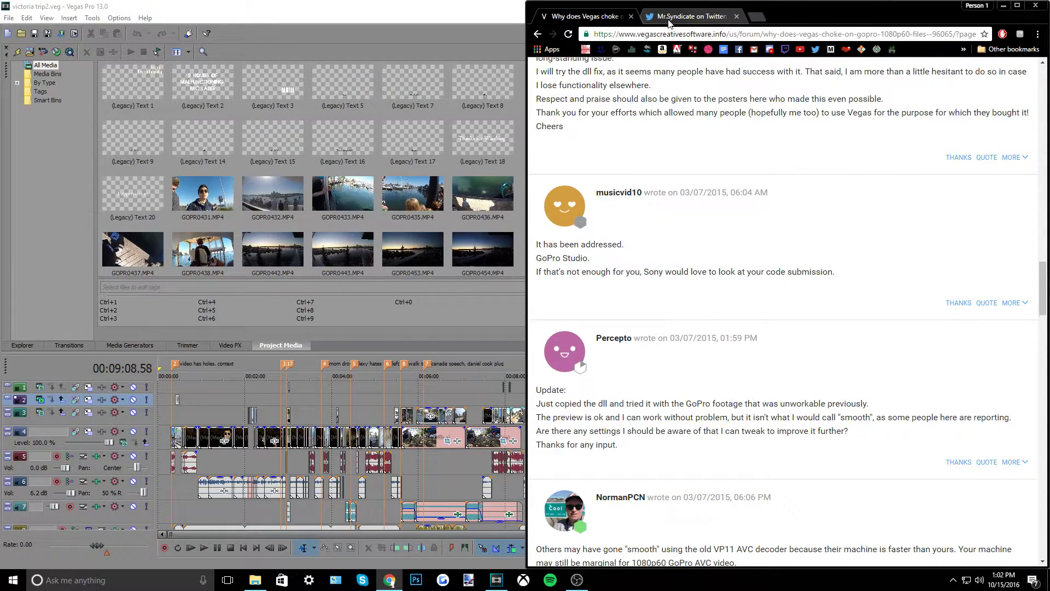
{"action": "scroll", "coordinate": [702, 314], "scroll_direction": "up", "scroll_amount": 15}
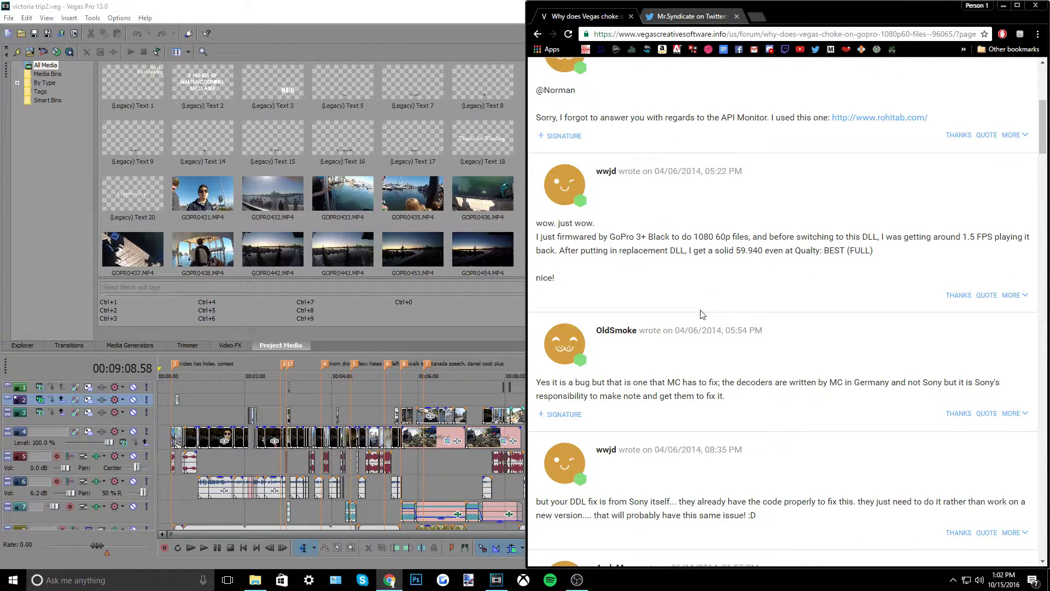